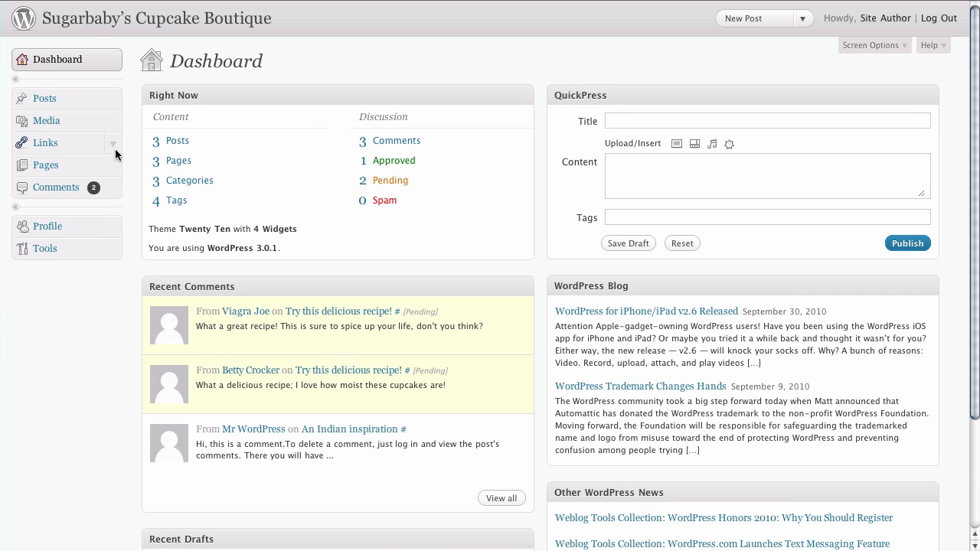
# - In the posts list, quick edit "Try this delicious recipe!" to add the How To category and remove Recipes
pyautogui.click(43, 99)
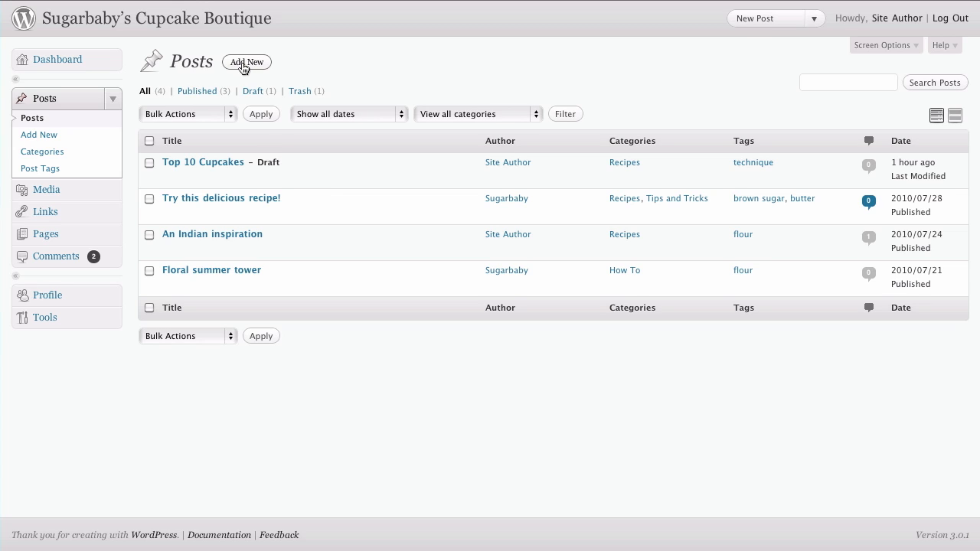
pyautogui.click(33, 138)
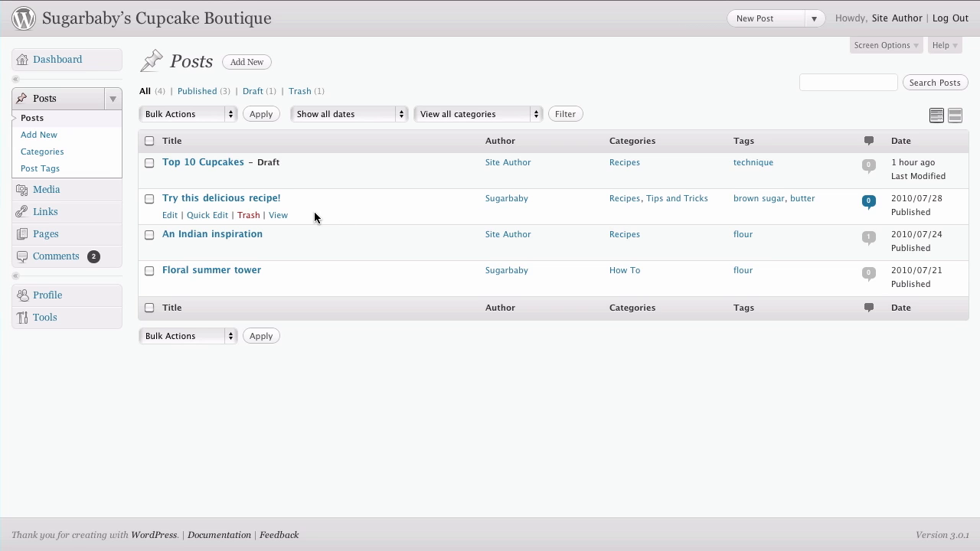
pyautogui.click(168, 217)
pyautogui.click(185, 201)
pyautogui.click(195, 219)
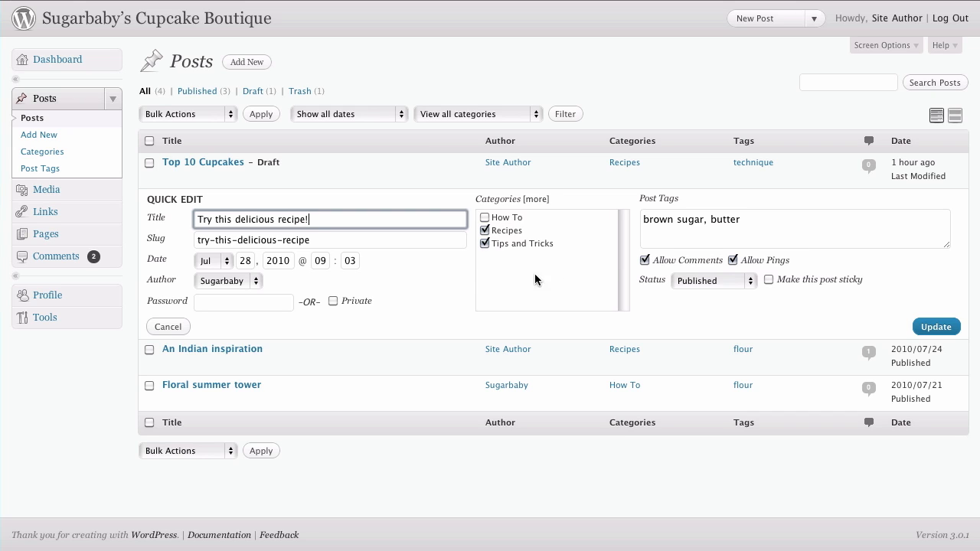
pyautogui.click(485, 219)
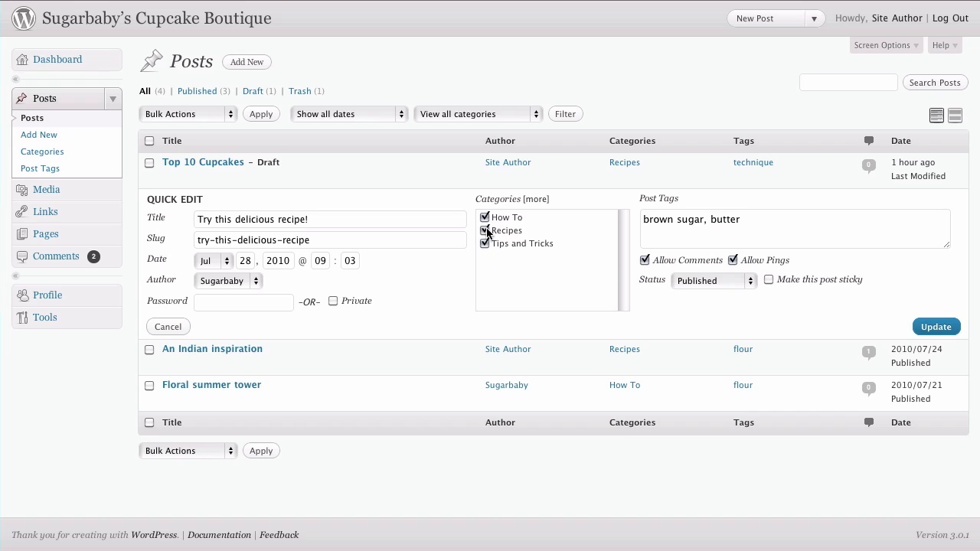
pyautogui.click(486, 231)
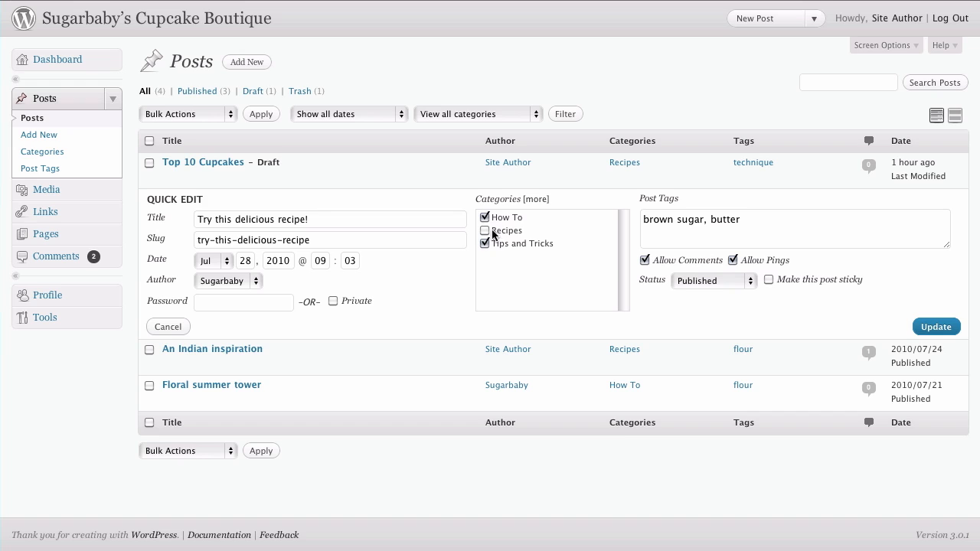
pyautogui.click(748, 231)
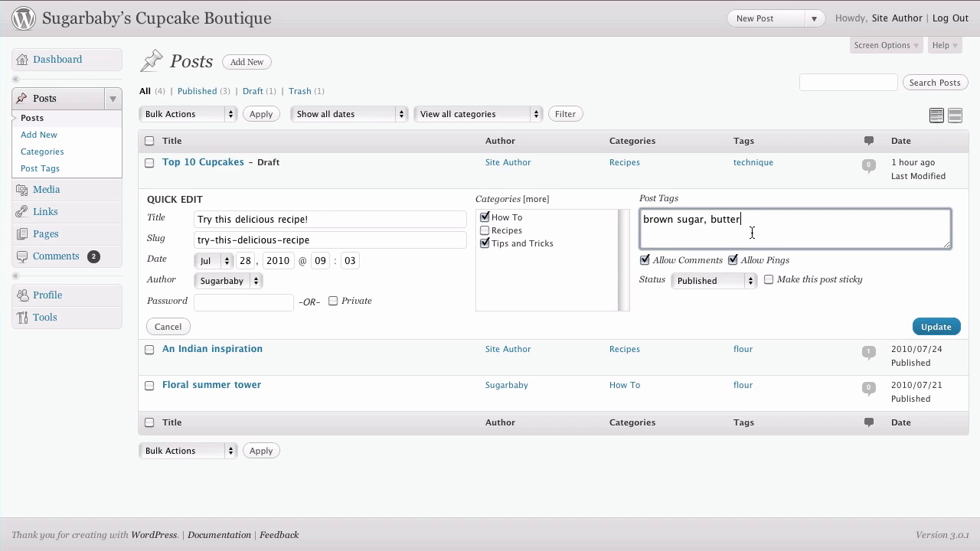
pyautogui.click(754, 310)
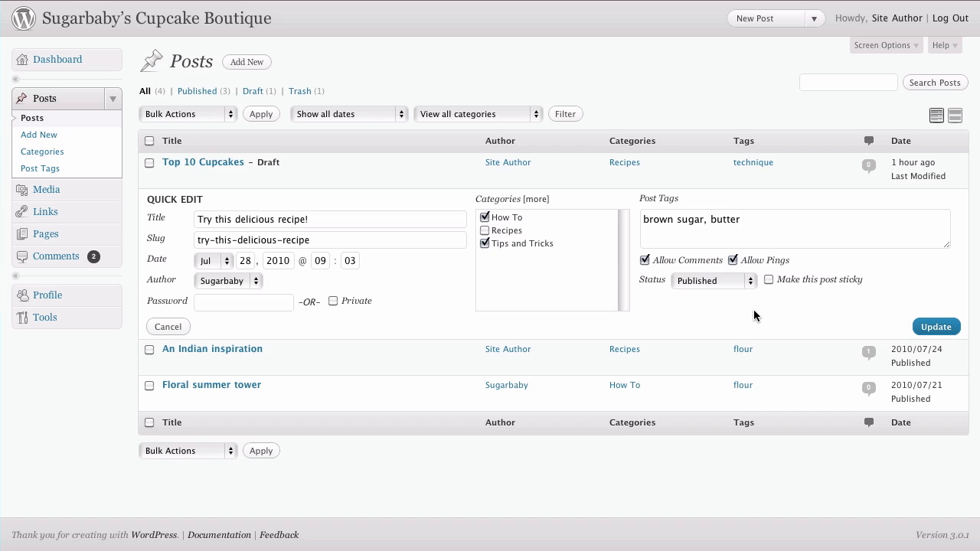
pyautogui.click(644, 260)
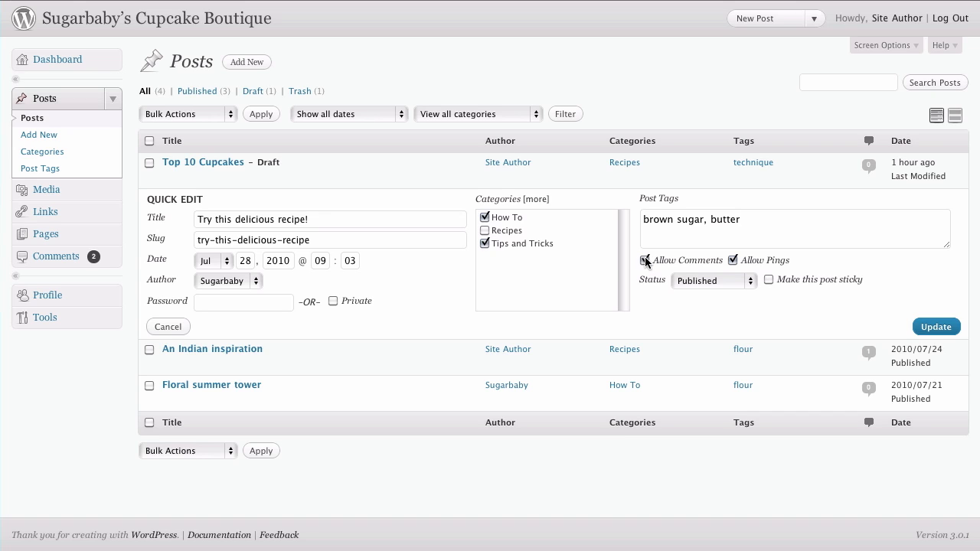
pyautogui.click(750, 281)
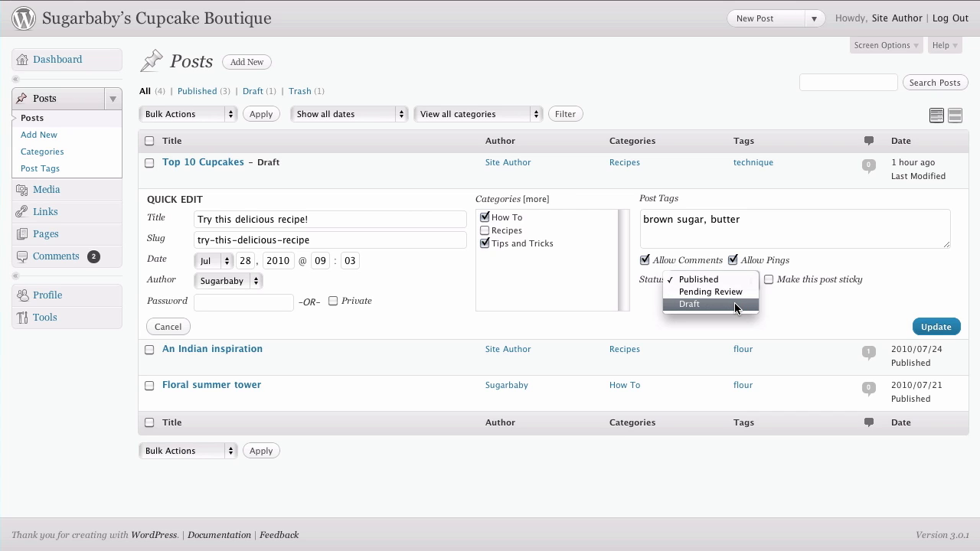
pyautogui.click(807, 300)
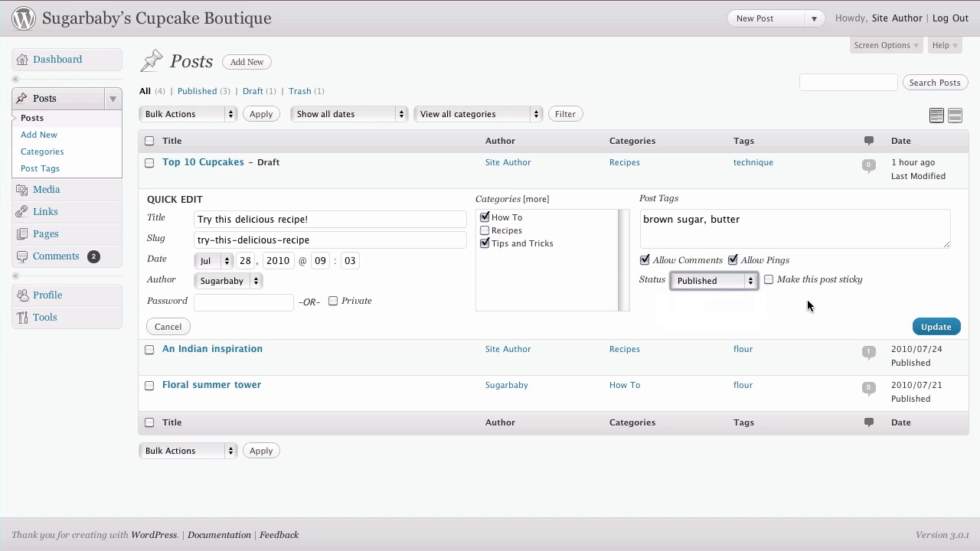
pyautogui.click(768, 280)
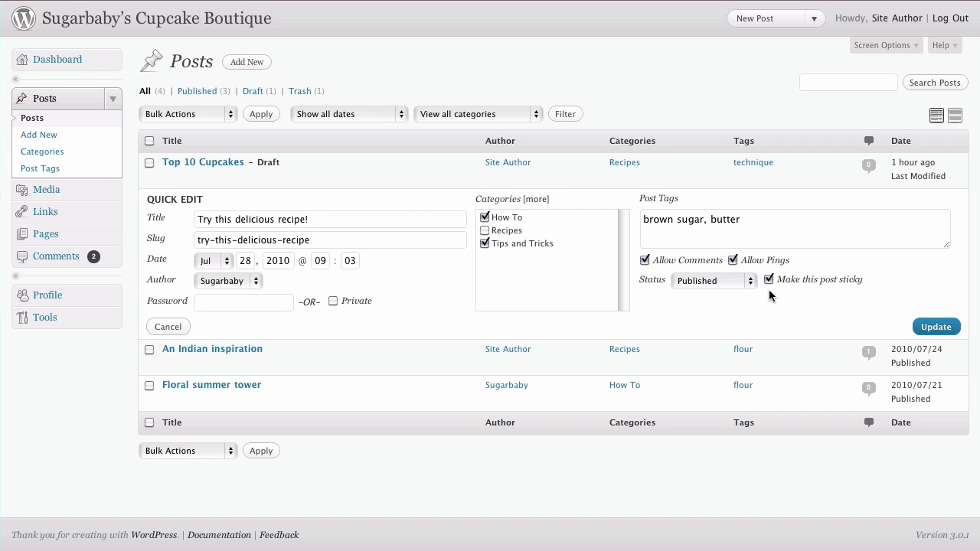
pyautogui.click(768, 279)
# - Update the quick-edited post and view its published page on the site
pyautogui.click(934, 326)
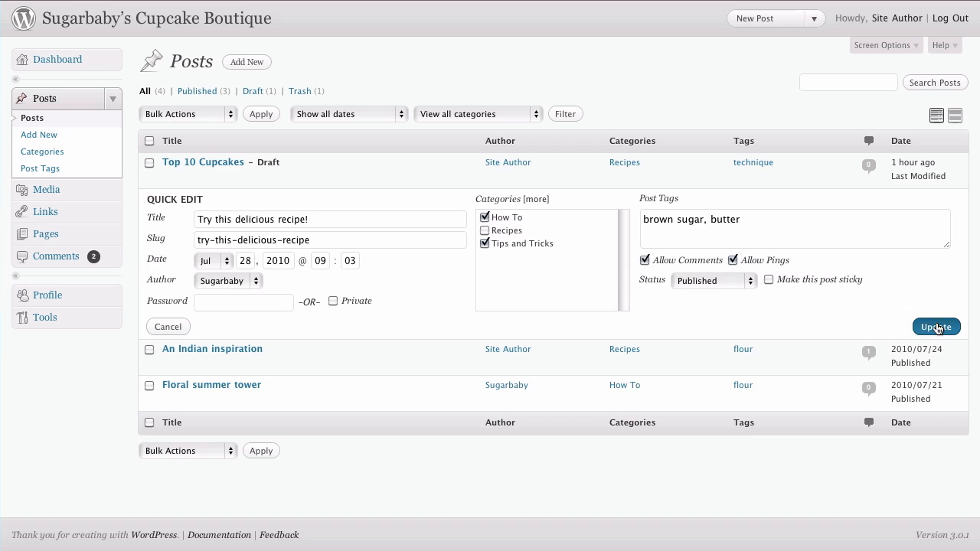
pyautogui.moveTo(287, 218)
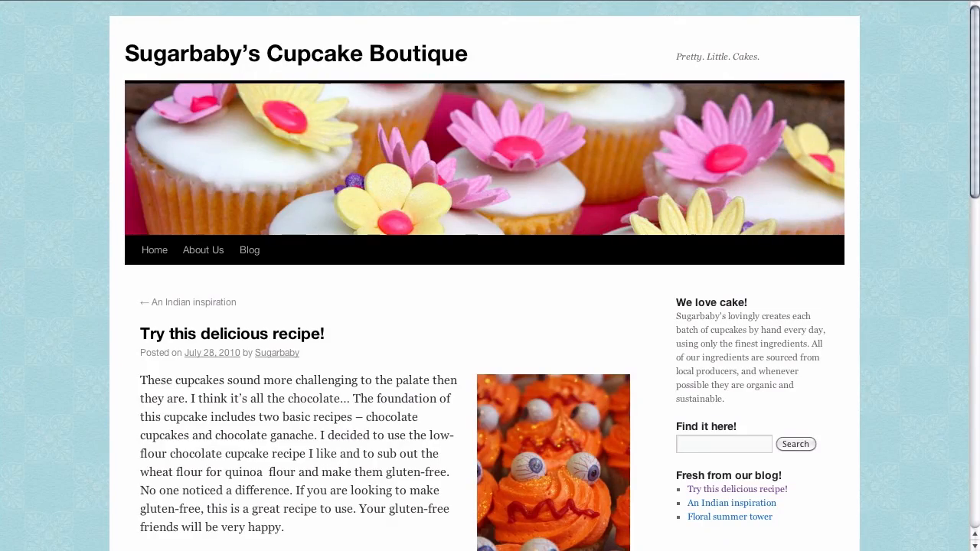
pyautogui.scroll(-10, 158, 212)
pyautogui.scroll(9, 130, 227)
pyautogui.scroll(2, 130, 227)
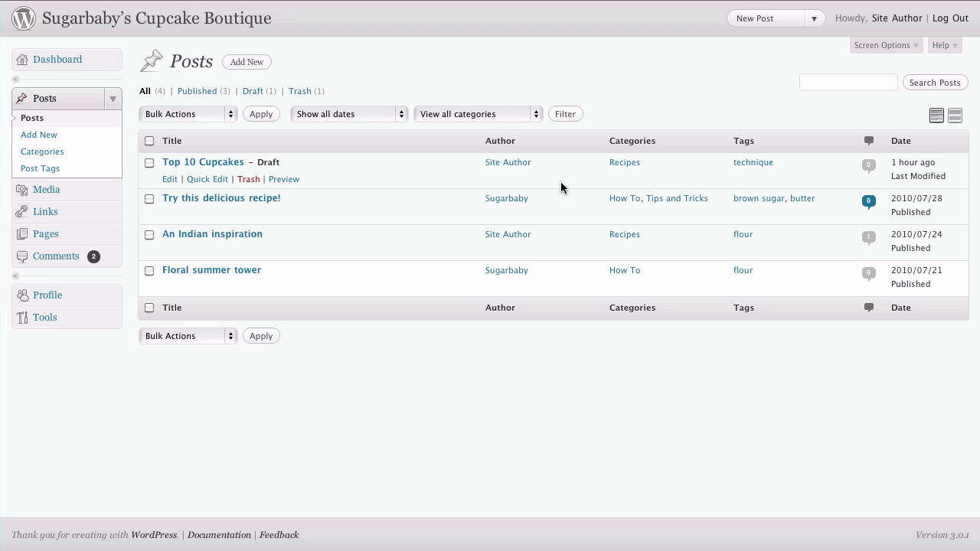
# - Filter the posts by the author of "Try this delicious recipe!", by the How To category, and by Tips and Tricks
pyautogui.click(506, 200)
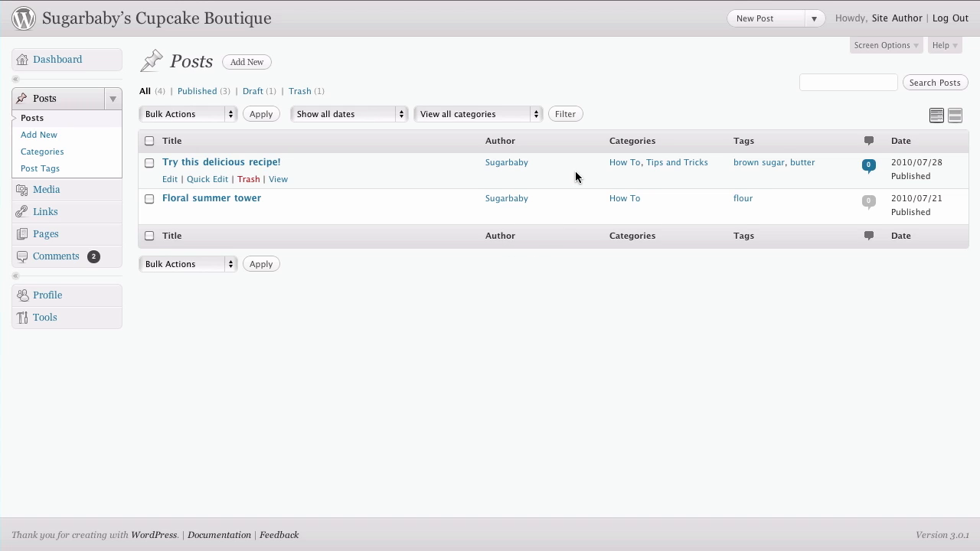
pyautogui.click(616, 163)
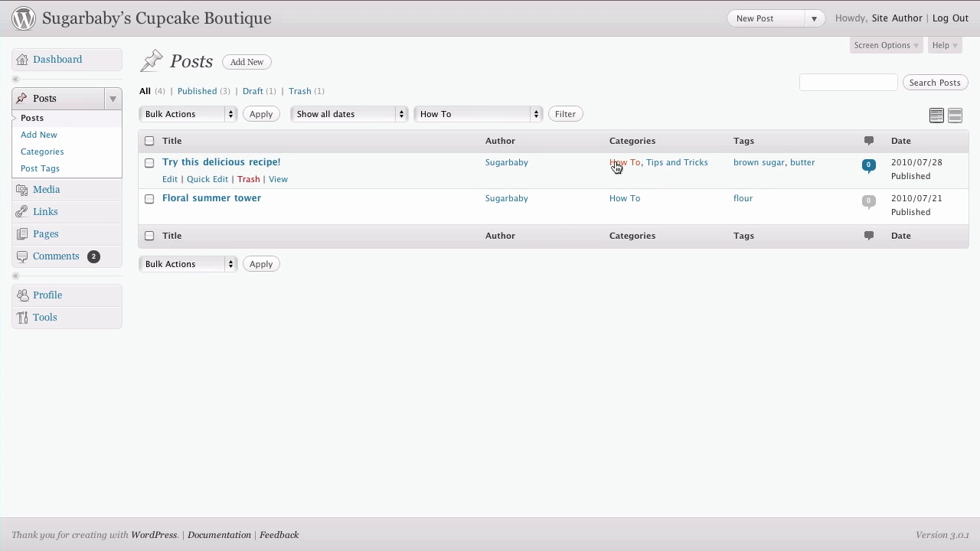
pyautogui.click(659, 164)
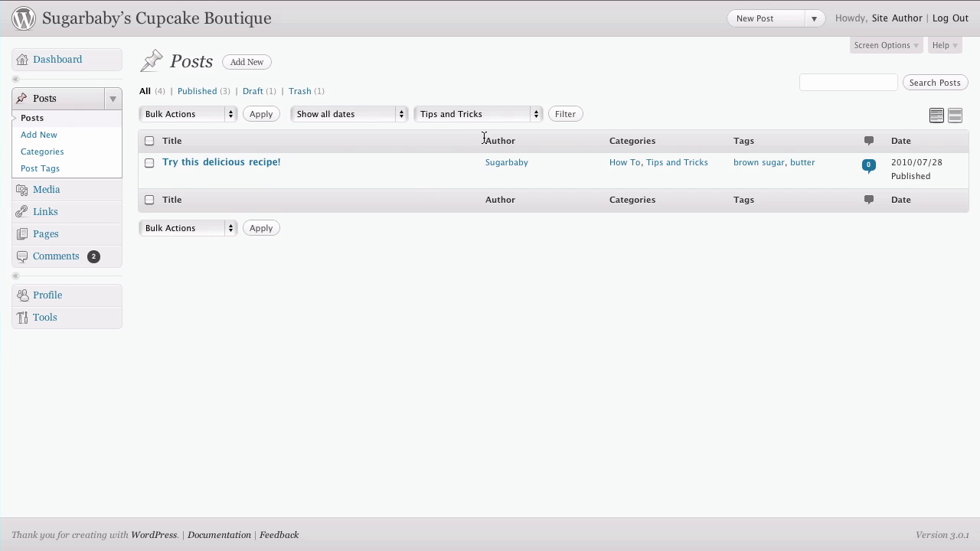
# - Reset the category filter so that posts from all categories are listed
pyautogui.click(530, 114)
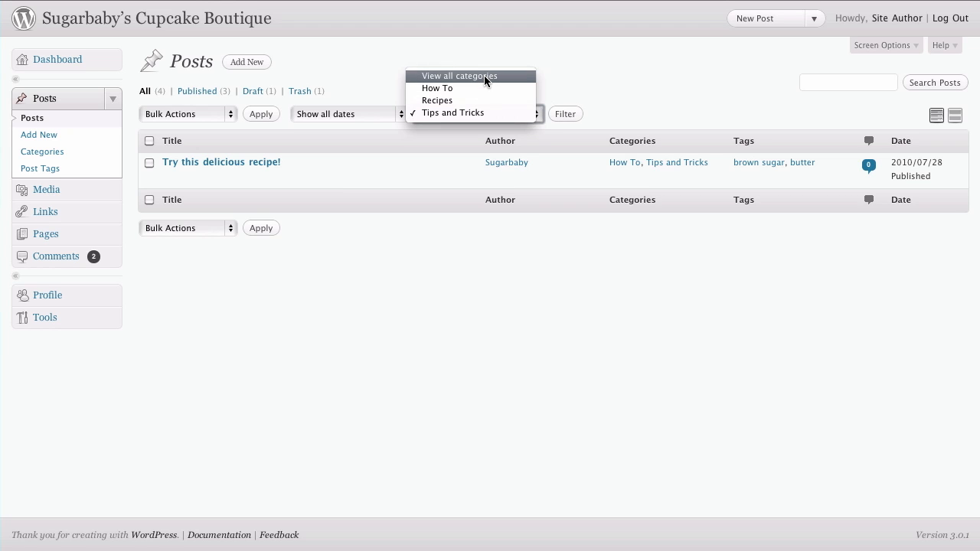
pyautogui.click(484, 76)
pyautogui.click(554, 116)
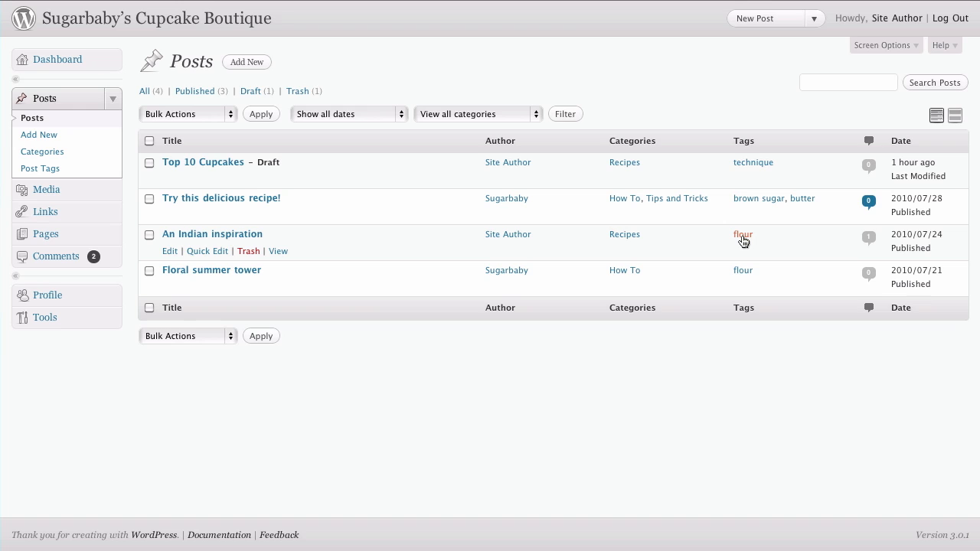
# - Filter the posts list to show only posts from July 2010
pyautogui.click(400, 115)
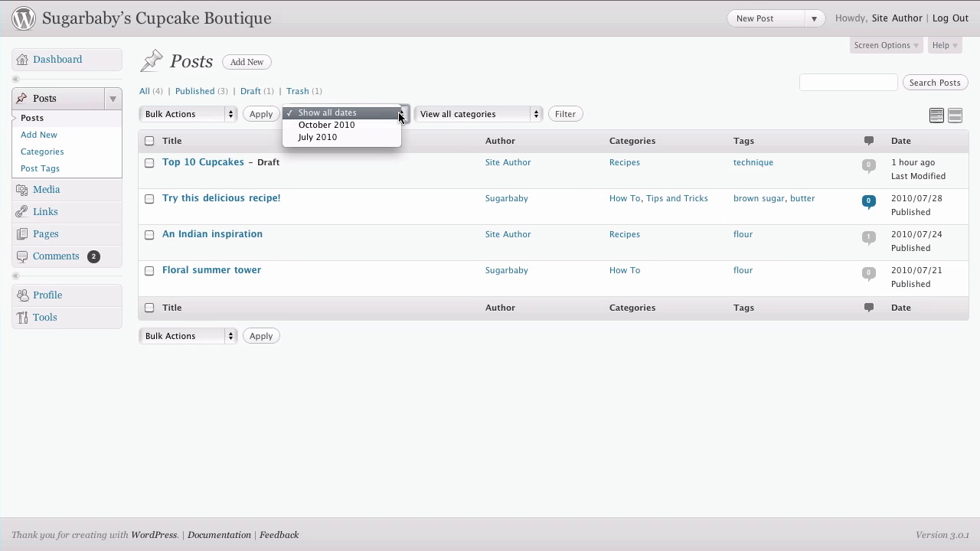
pyautogui.click(360, 137)
pyautogui.click(565, 115)
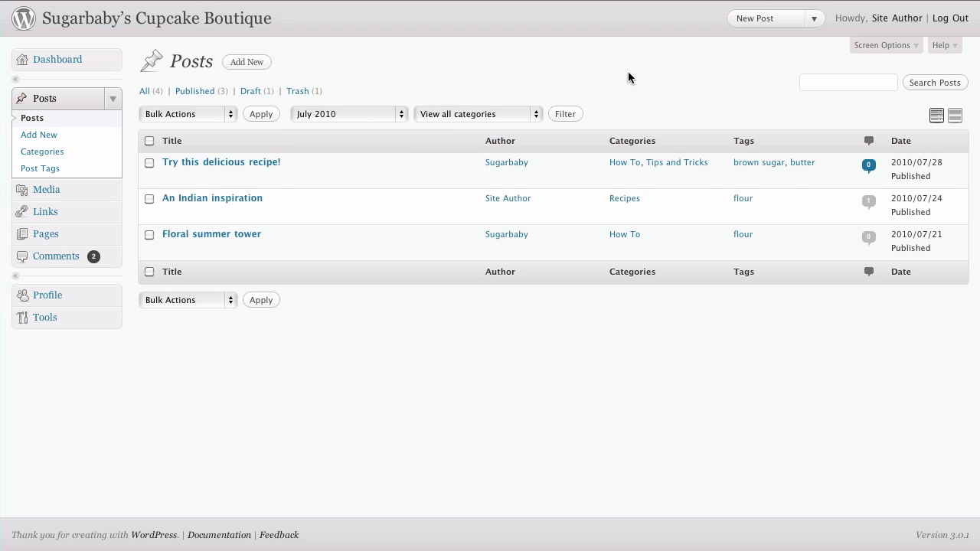
# - Reset the date filter so that posts from all dates are listed
pyautogui.click(402, 115)
pyautogui.click(329, 87)
pyautogui.click(571, 114)
pyautogui.click(535, 121)
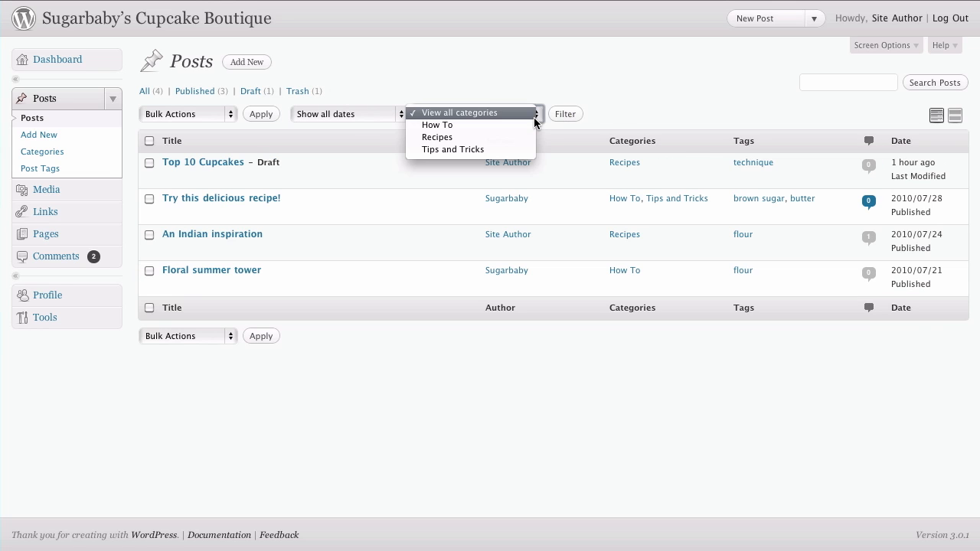
pyautogui.click(525, 92)
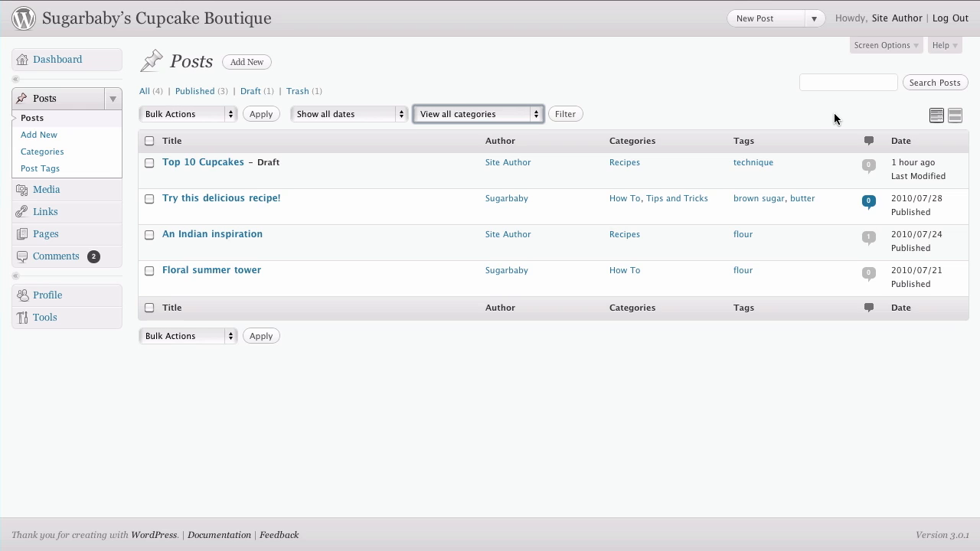
# - Switch the posts list to the excerpt view and return it to the compact list view
pyautogui.click(955, 120)
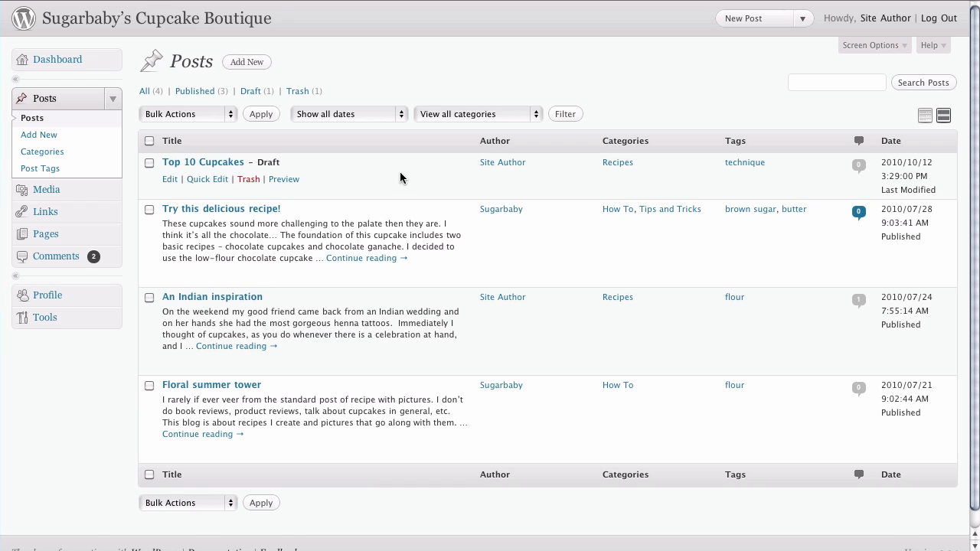
pyautogui.click(925, 115)
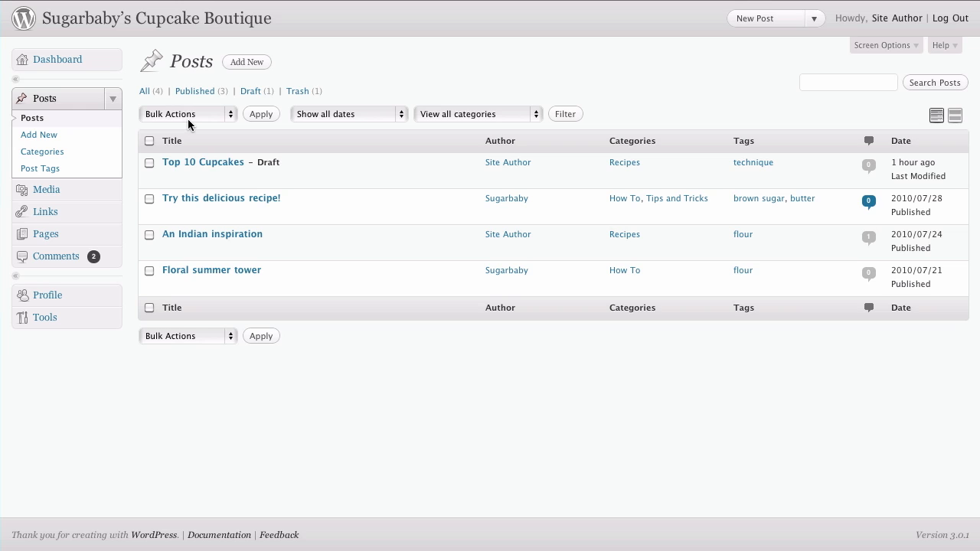
pyautogui.click(150, 199)
pyautogui.click(150, 271)
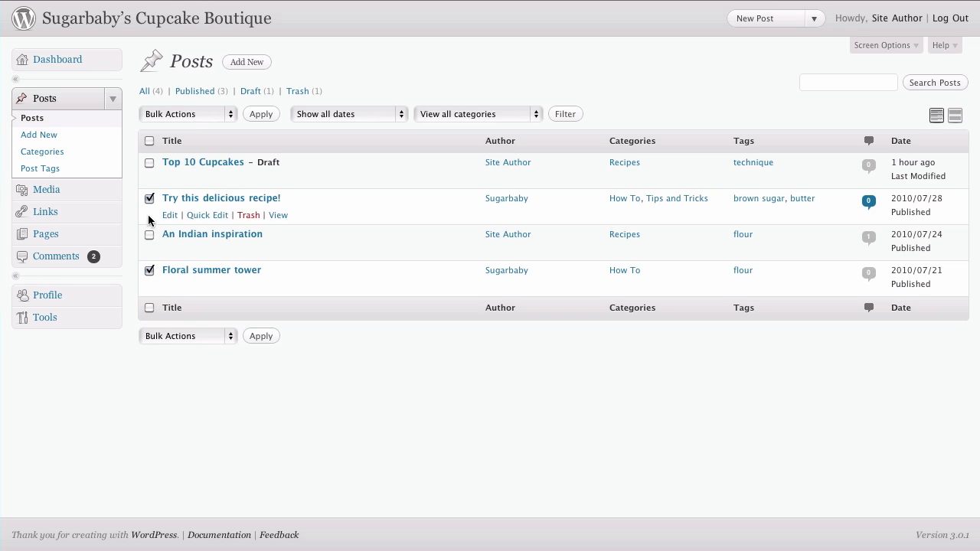
pyautogui.click(150, 141)
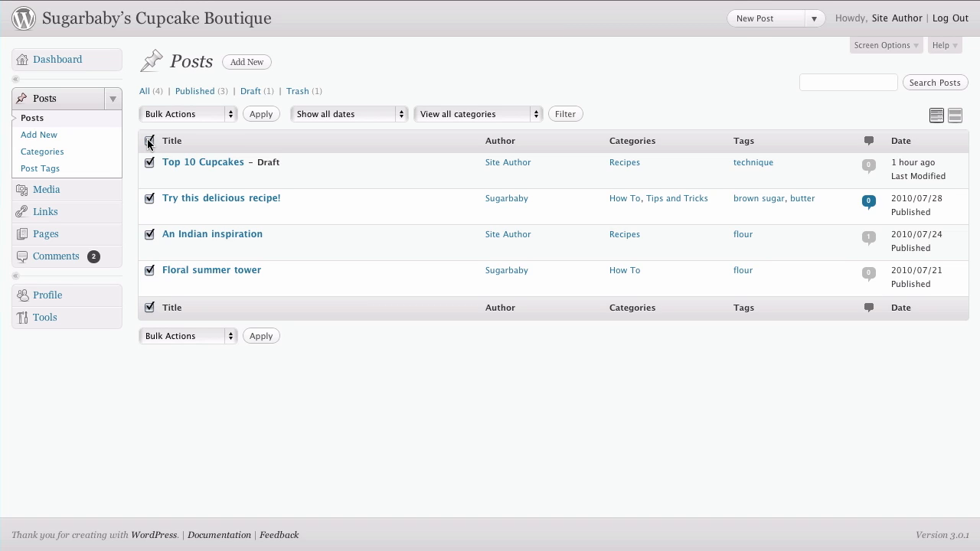
pyautogui.click(149, 143)
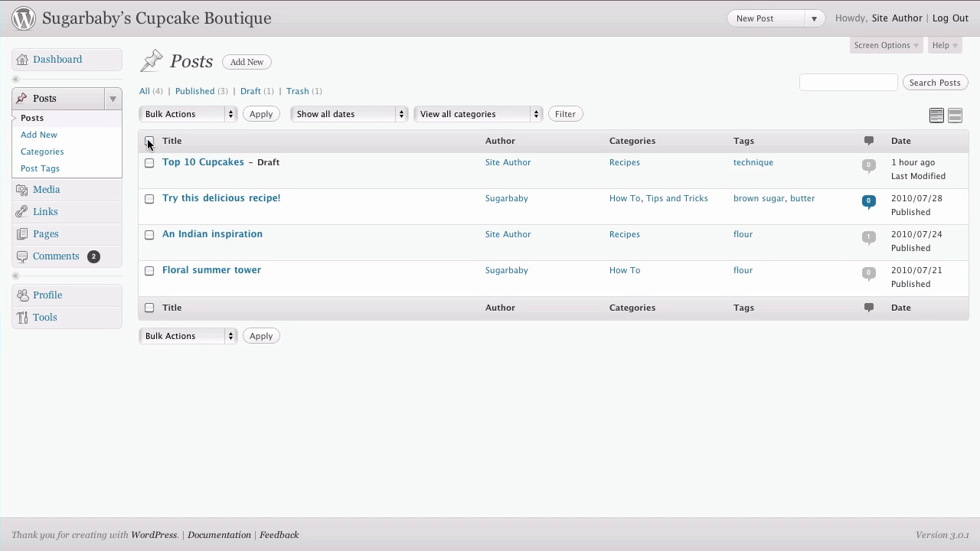
# - Select the posts "Try this delicious recipe!" and "An Indian inspiration" and open them for bulk editing
pyautogui.click(150, 200)
pyautogui.click(150, 235)
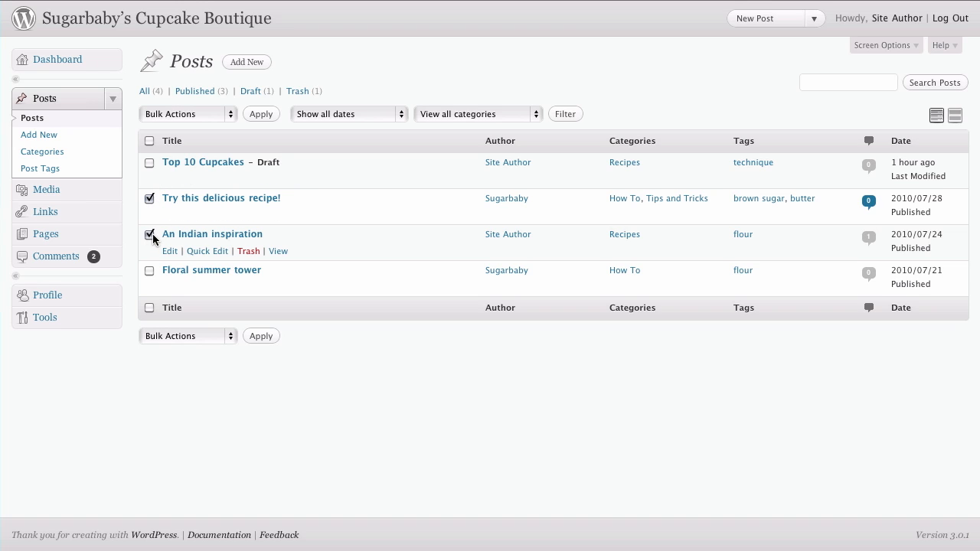
pyautogui.click(229, 116)
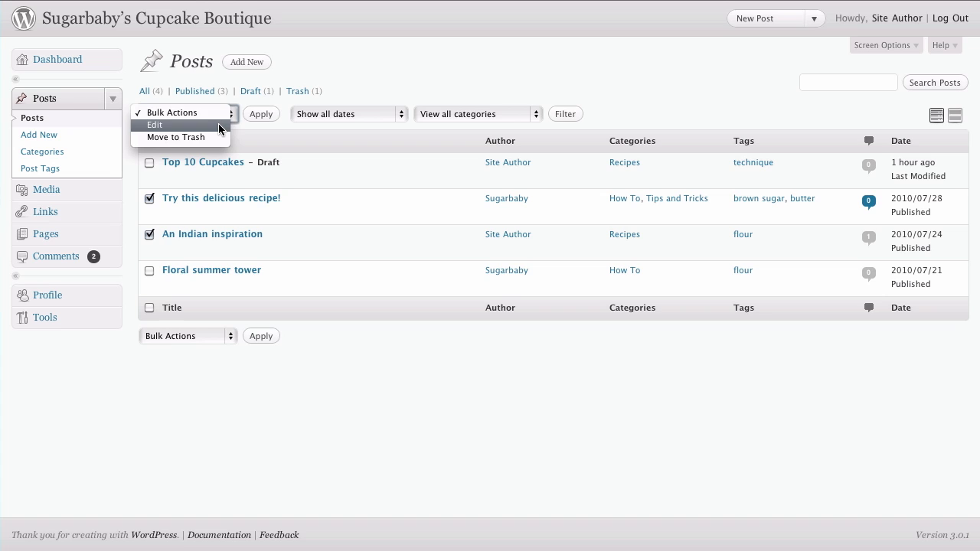
pyautogui.click(218, 125)
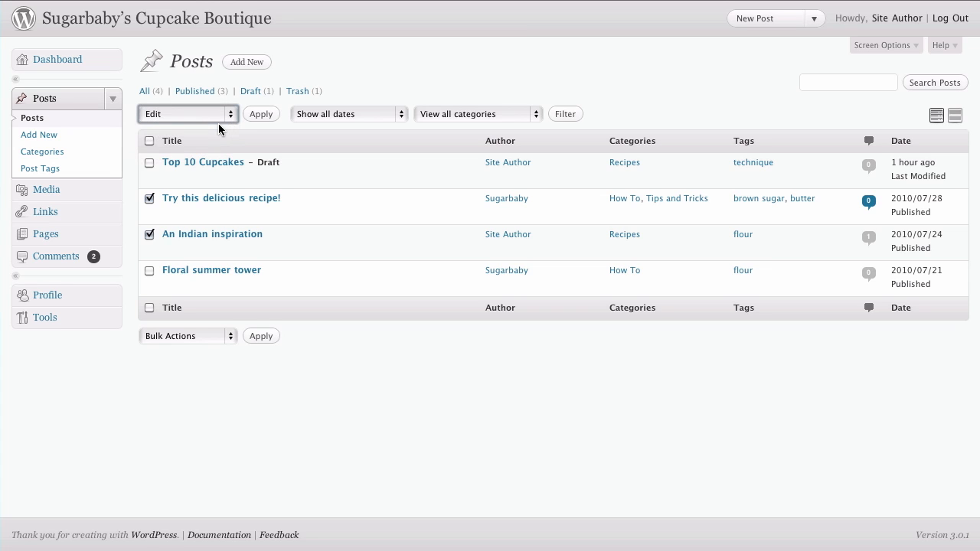
pyautogui.click(259, 115)
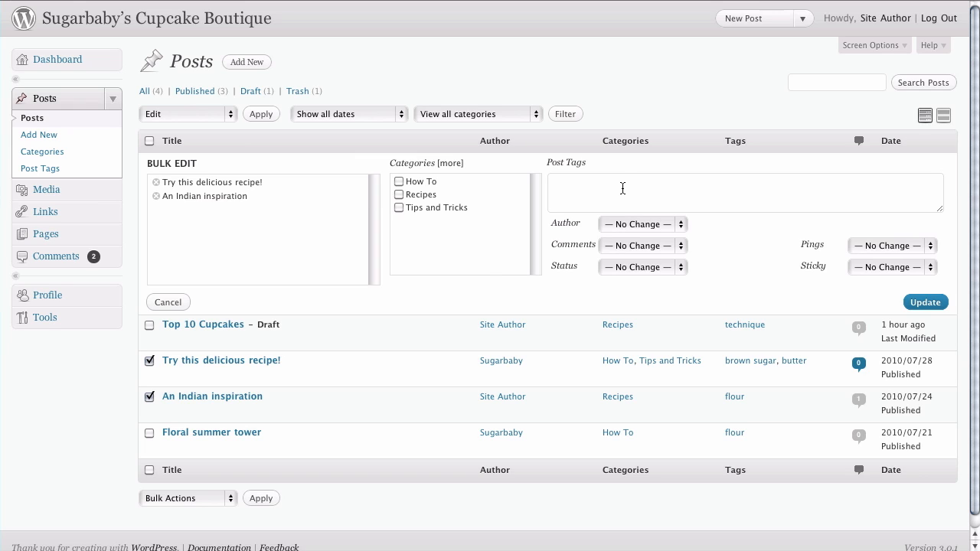
# - Set the author of both bulk-edited posts to Site Author and update them
pyautogui.click(677, 224)
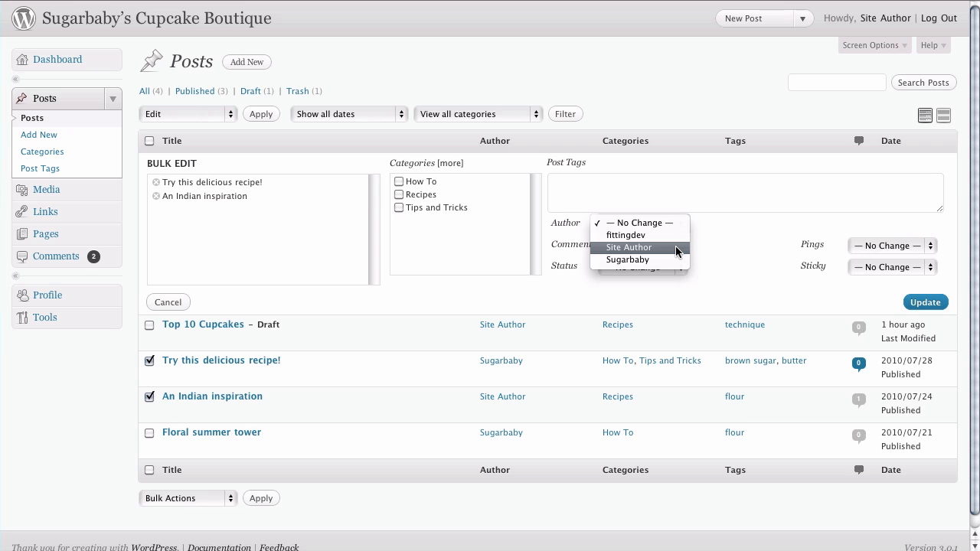
pyautogui.click(675, 246)
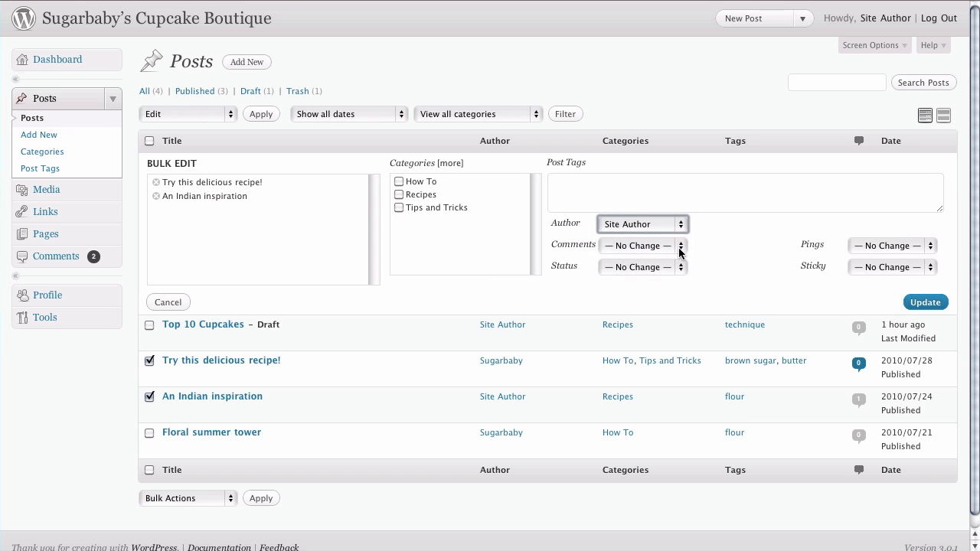
pyautogui.click(924, 305)
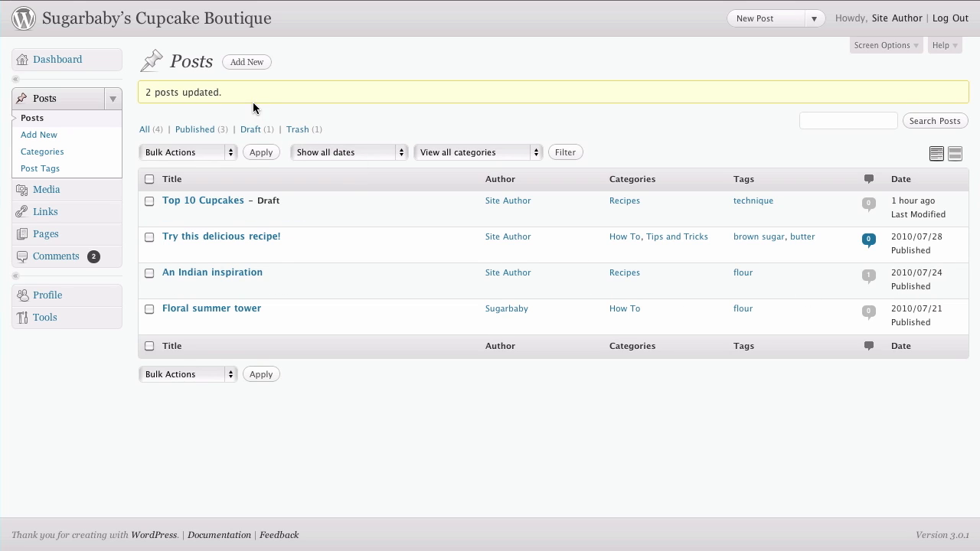
pyautogui.click(231, 153)
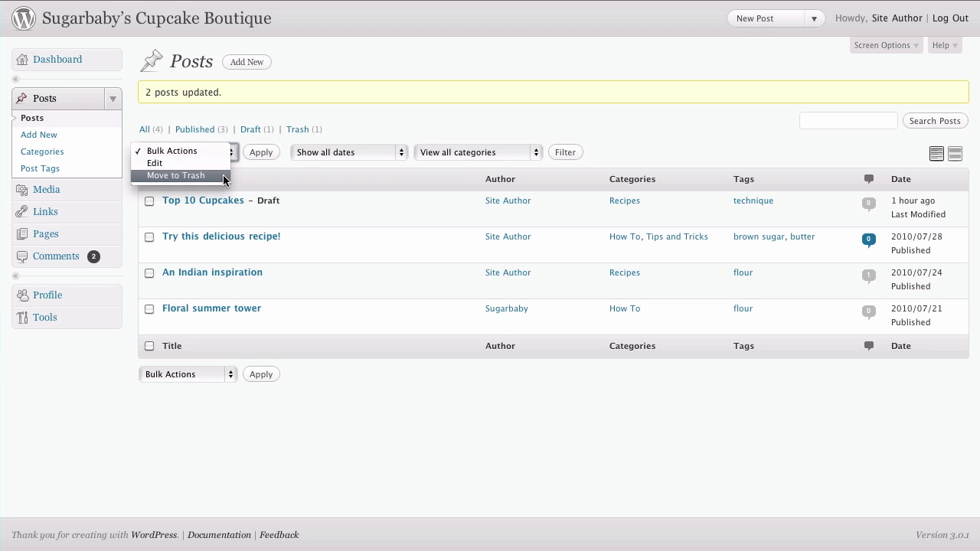
pyautogui.click(326, 175)
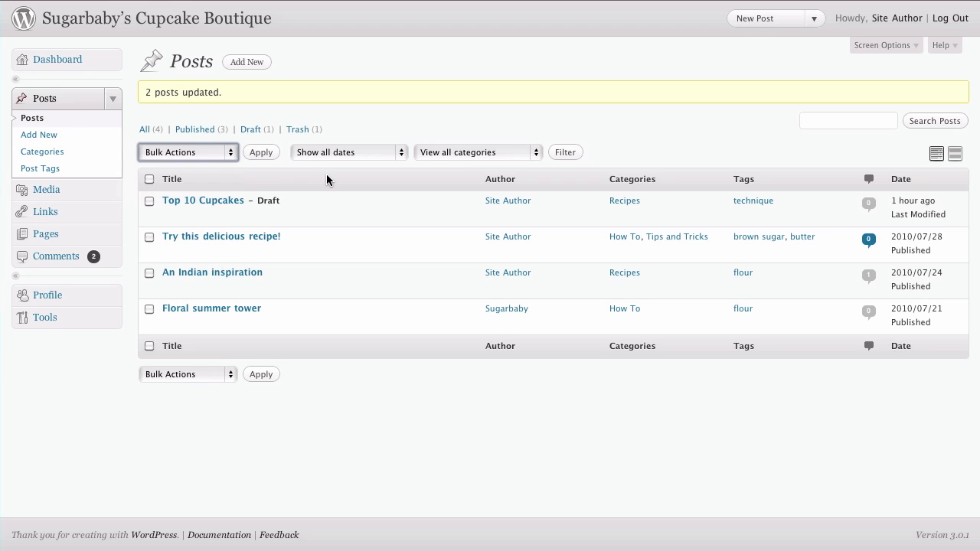